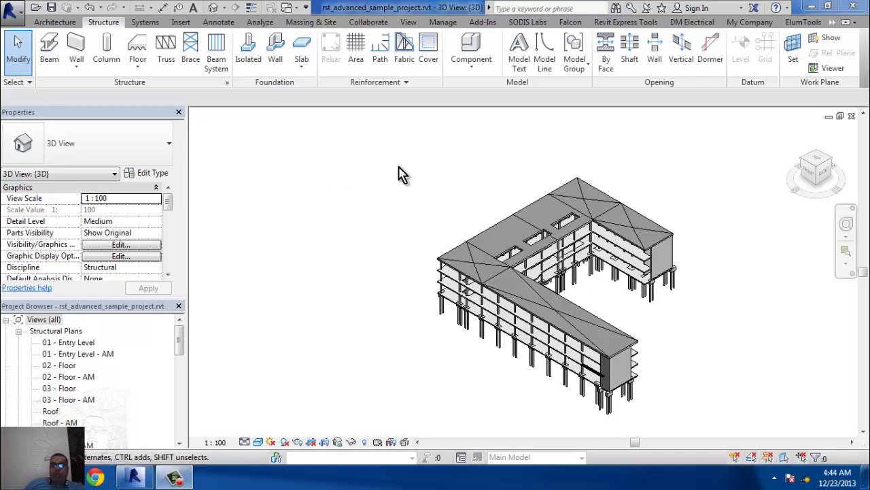
Glance at the MEP systems tools, return to structural tools, then show Autodesk Revit Extensions
{"action": "left_click", "coordinate": [149, 20]}
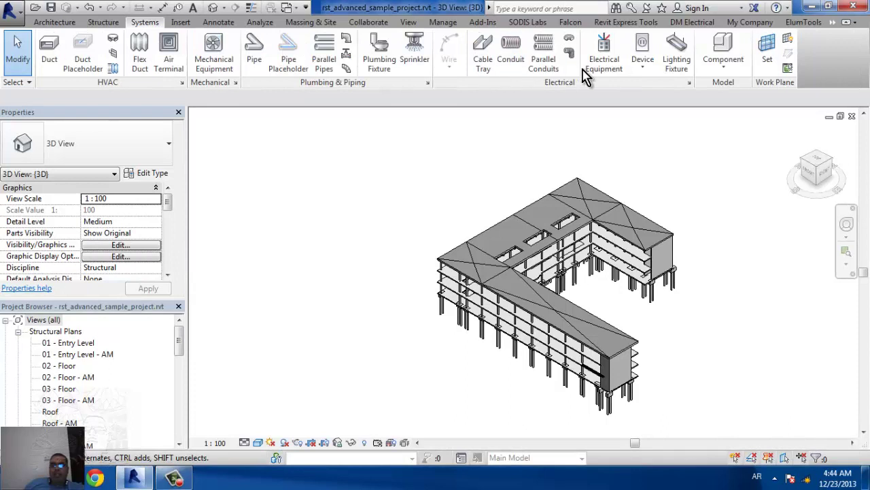
{"action": "left_click", "coordinate": [103, 22]}
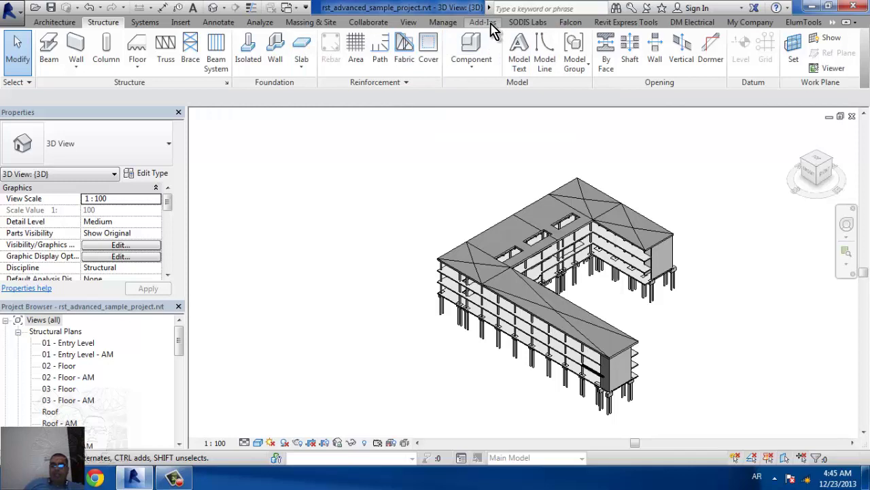
{"action": "left_click", "coordinate": [833, 22]}
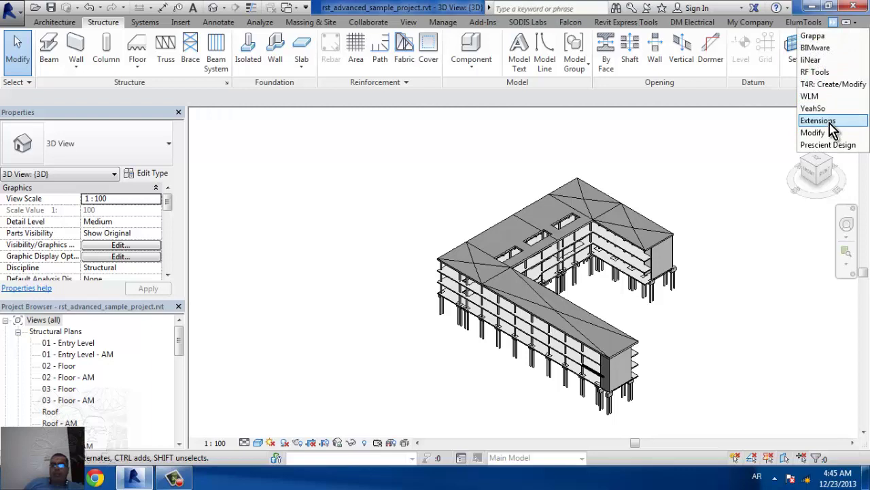
{"action": "left_click", "coordinate": [818, 121]}
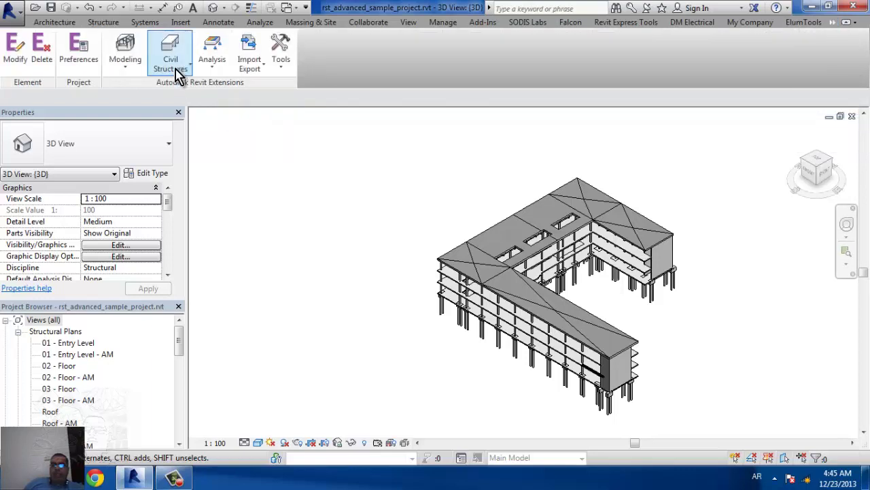
Browse the Modeling generators and the Civil Structures list of bridge and road tools
{"action": "left_click", "coordinate": [125, 58]}
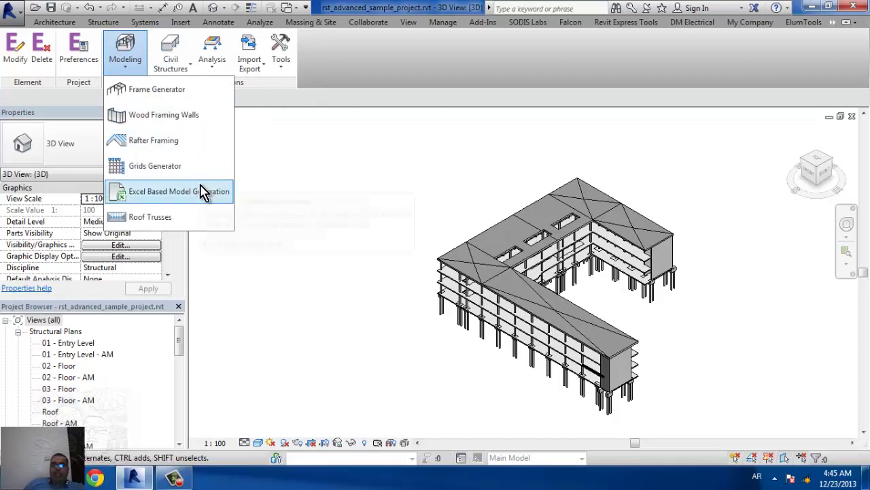
{"action": "left_click", "coordinate": [191, 72]}
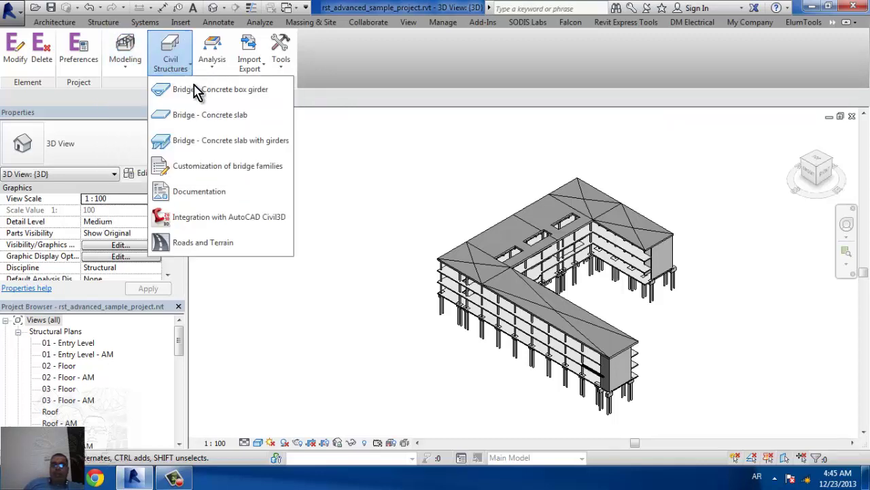
{"action": "left_click", "coordinate": [357, 79]}
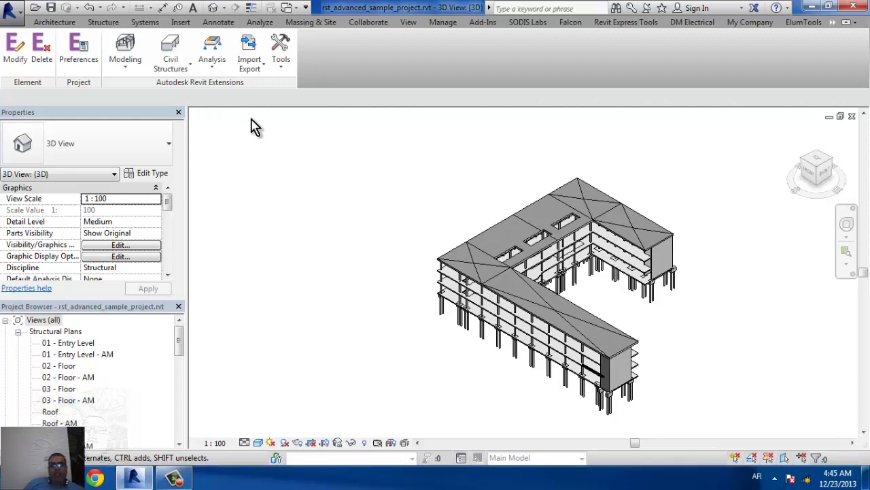
{"action": "left_click", "coordinate": [132, 71]}
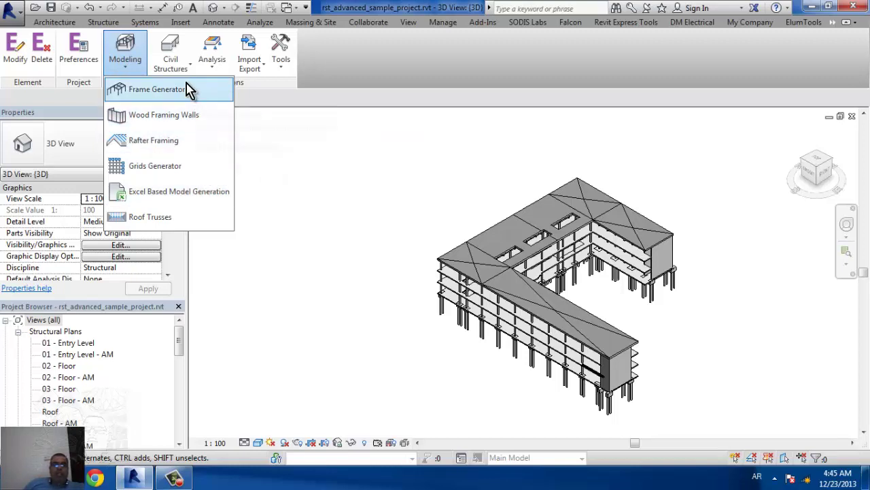
{"action": "left_click", "coordinate": [170, 54]}
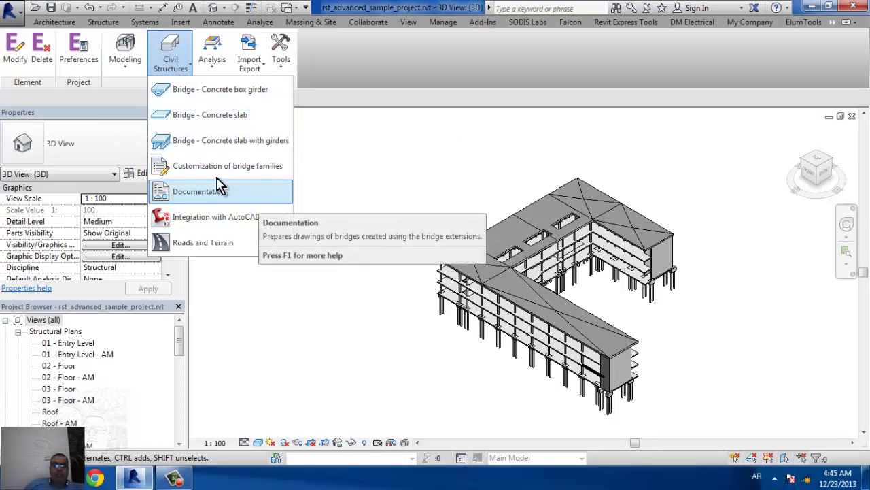
Create a 100 m road with Roads and Terrain after reviewing horizontal alignment and vertical profile
{"action": "left_click", "coordinate": [239, 242]}
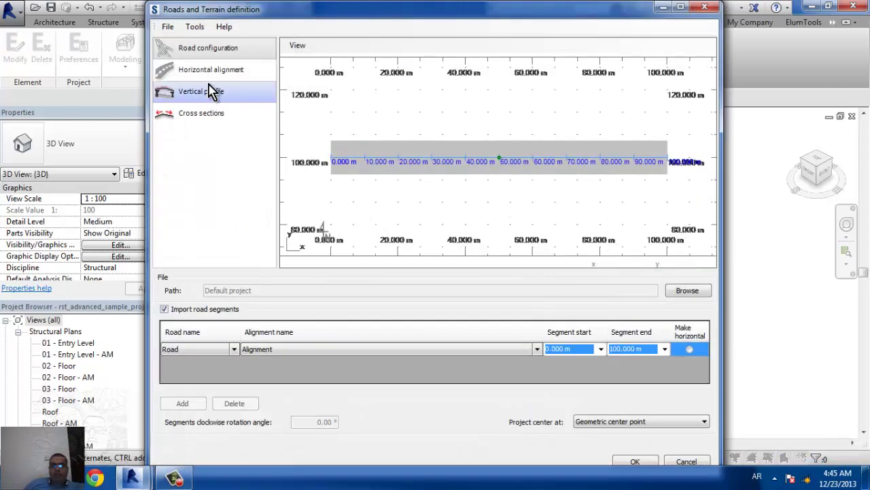
{"action": "left_click", "coordinate": [210, 76]}
{"action": "left_click", "coordinate": [211, 95]}
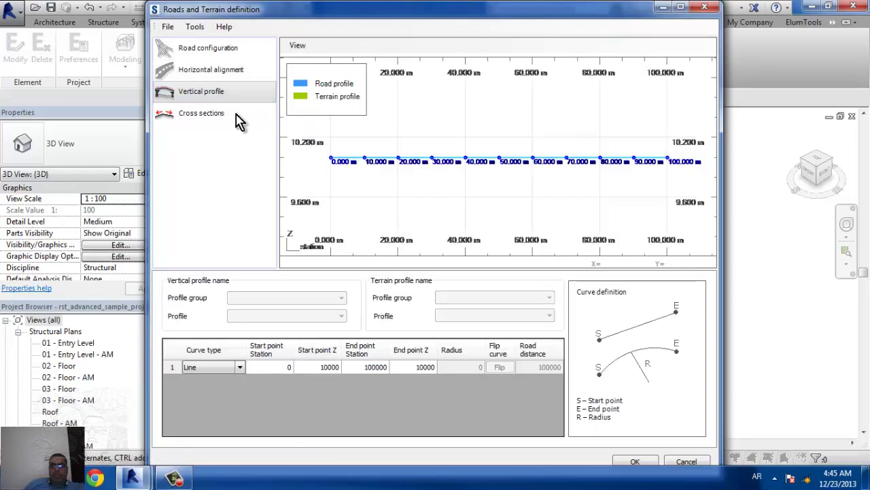
{"action": "left_click", "coordinate": [632, 464]}
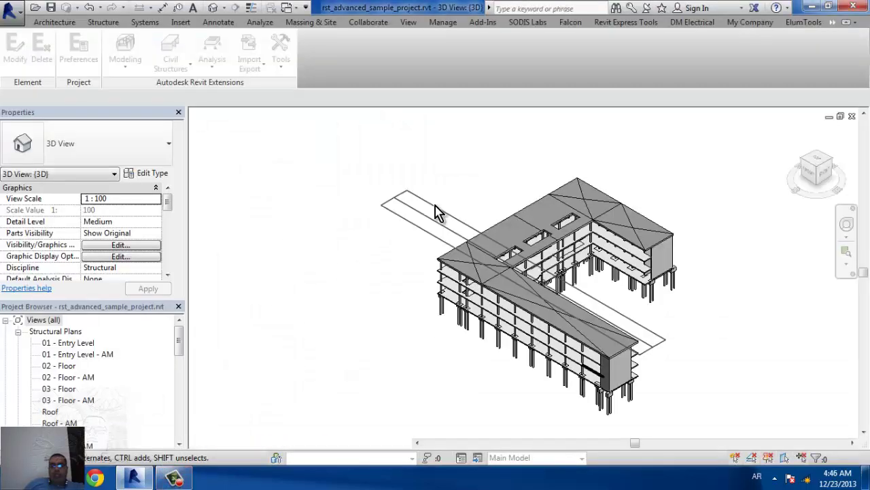
Select the B_Road mass and switch back to the Autodesk Revit Extensions tools
{"action": "left_click", "coordinate": [438, 211]}
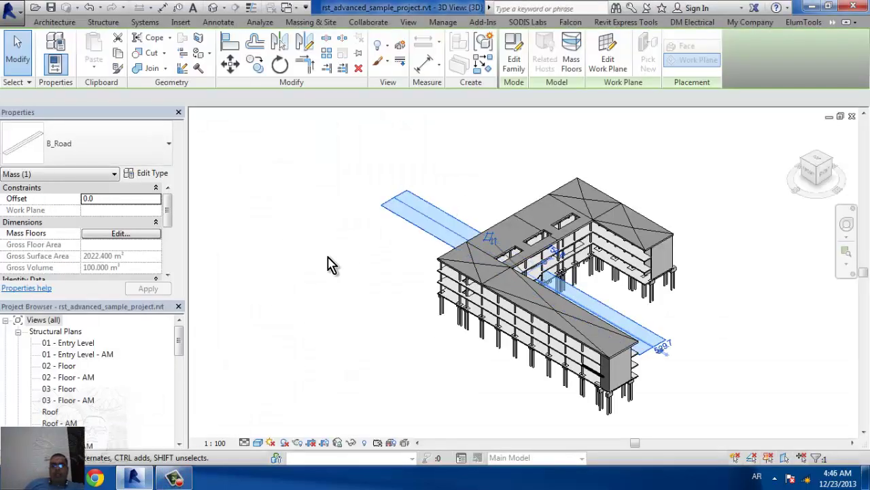
{"action": "left_click", "coordinate": [833, 22]}
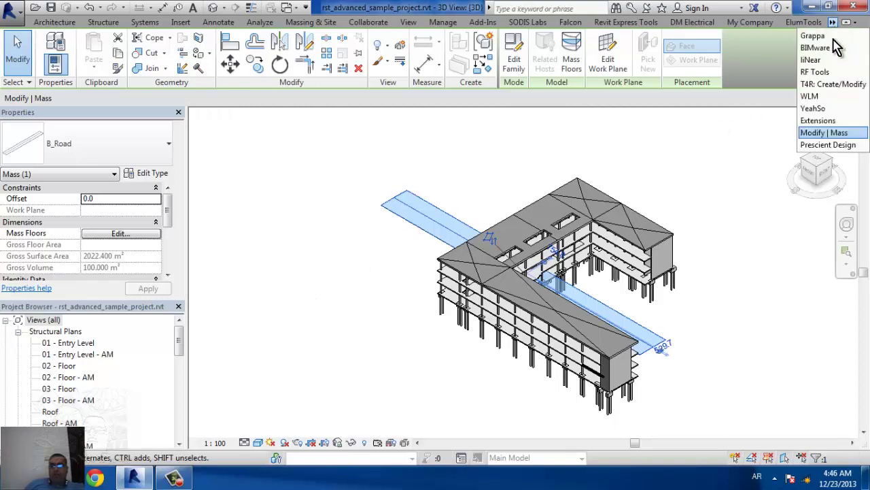
{"action": "left_click", "coordinate": [844, 121]}
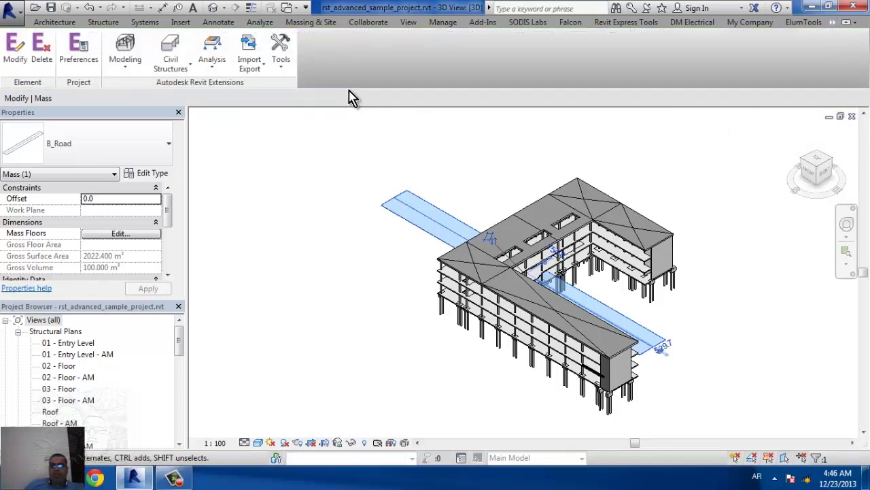
Browse the SDNF and CIS/2 Import/Export options and the extra extension Tools list
{"action": "left_click", "coordinate": [259, 72]}
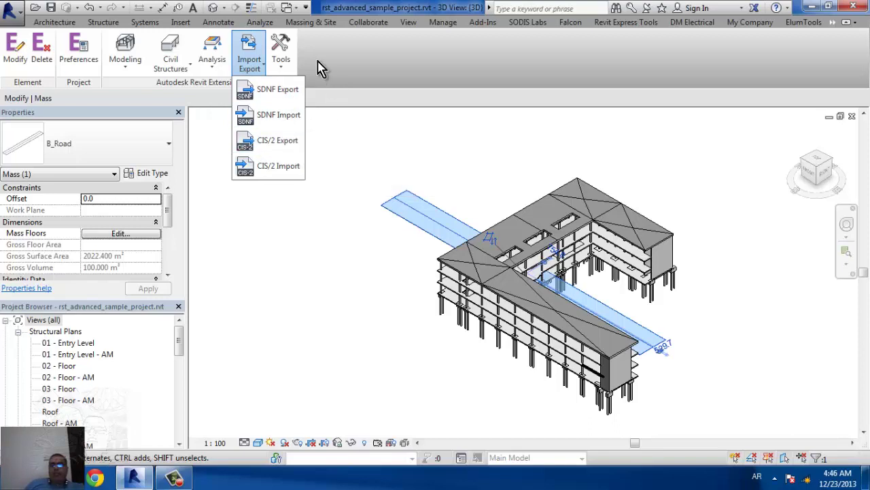
{"action": "left_click", "coordinate": [286, 61]}
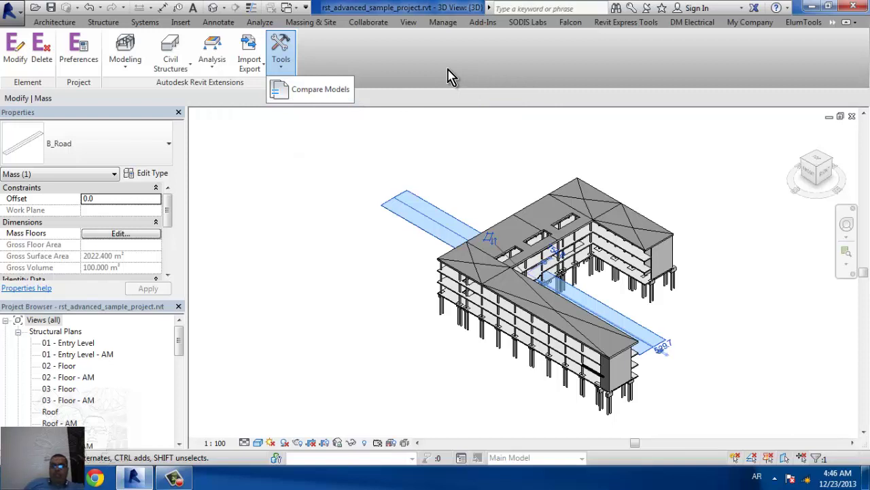
{"action": "left_click", "coordinate": [493, 47]}
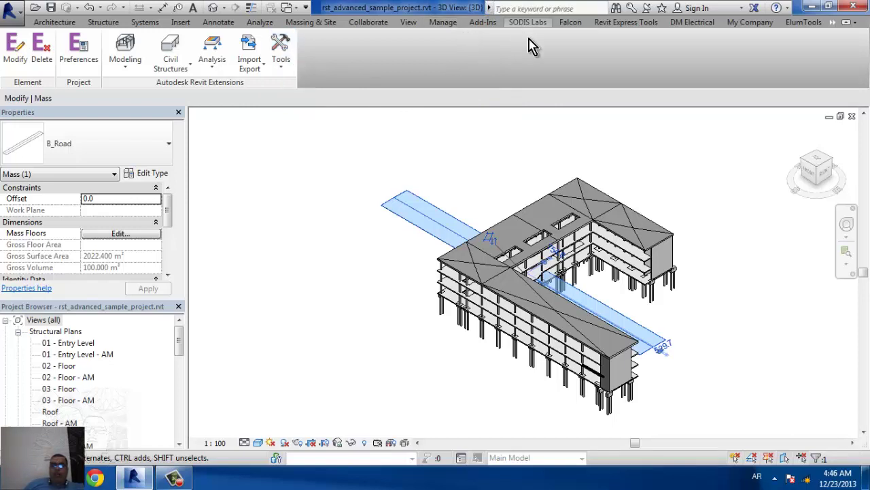
Browse the DM Electrical, Add-Ins, SODIS Labs, Falcon and Revit Express Tools ribbon tabs
{"action": "left_click", "coordinate": [691, 27]}
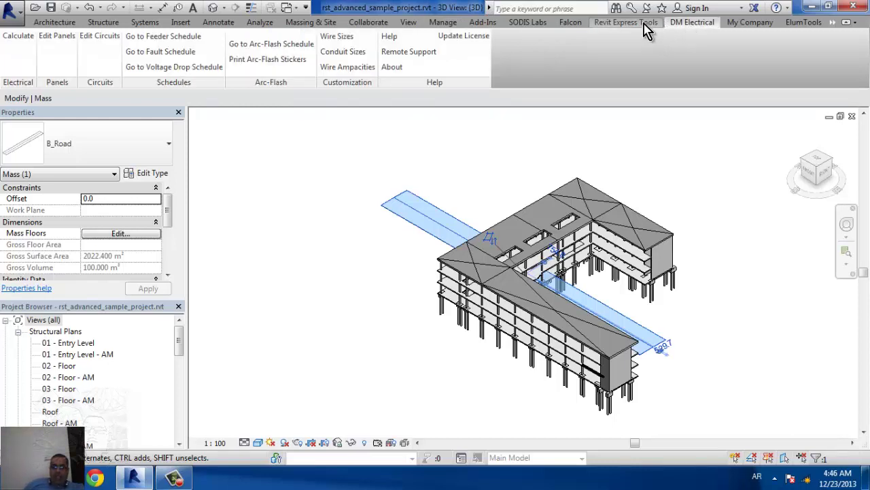
{"action": "left_click", "coordinate": [484, 22]}
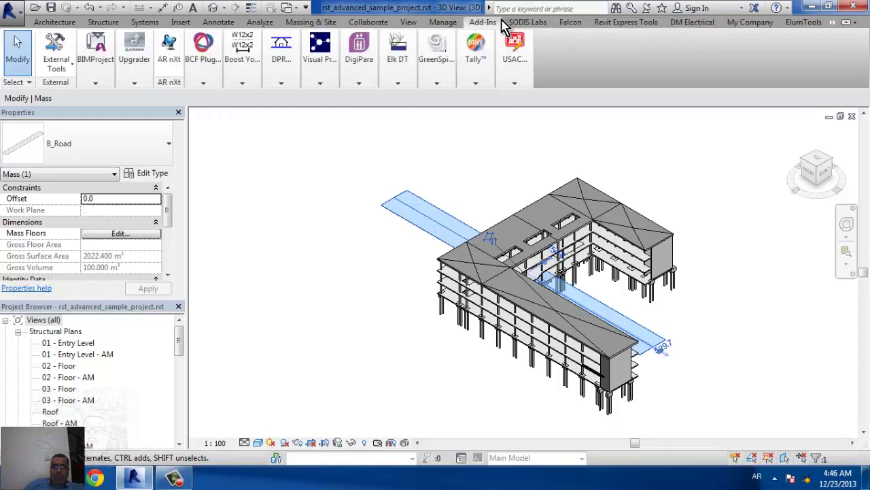
{"action": "left_click", "coordinate": [514, 82]}
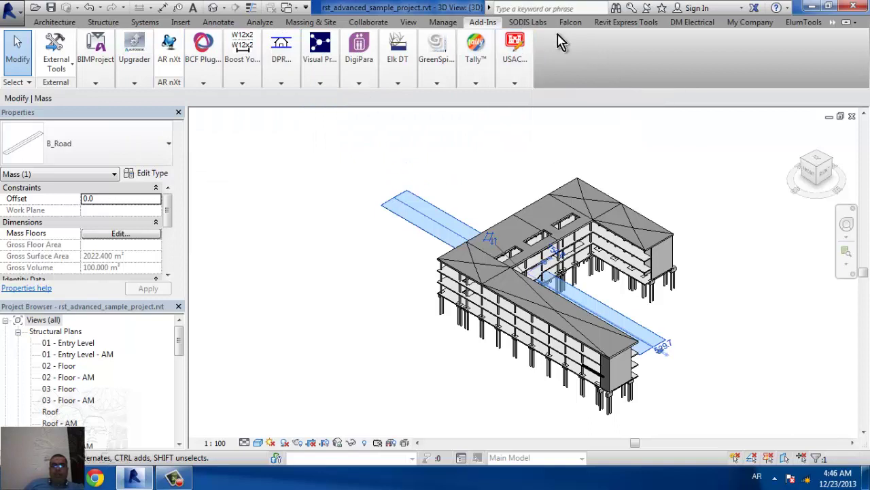
{"action": "left_click", "coordinate": [537, 25]}
{"action": "left_click", "coordinate": [570, 23]}
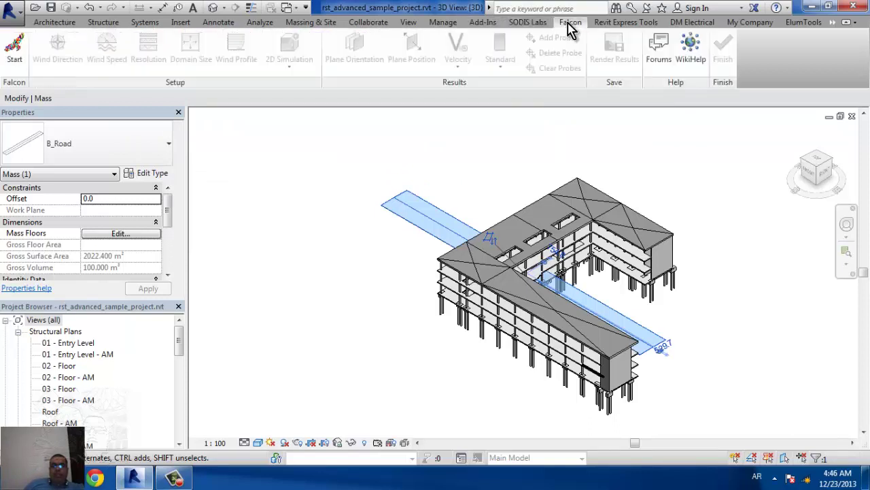
{"action": "left_click", "coordinate": [614, 24]}
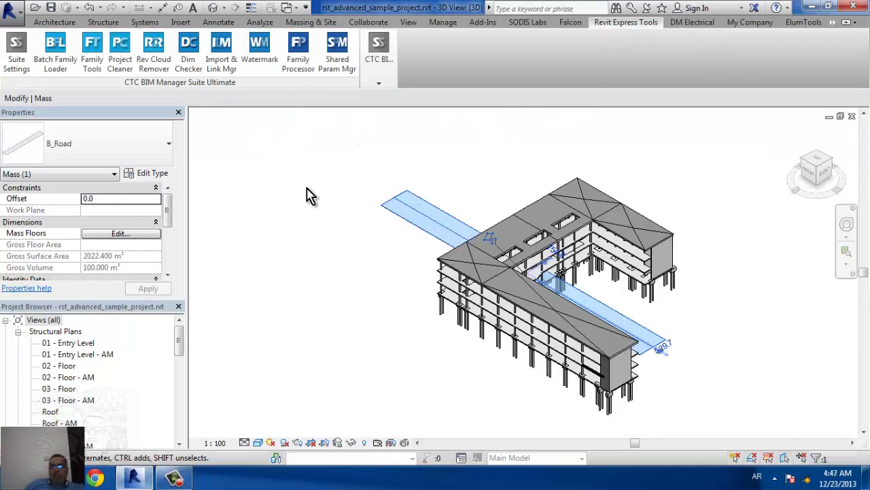
Return to Extensions, review Modeling and Civil Structures lists, and launch Modeling > Frame Generator
{"action": "left_click", "coordinate": [835, 25]}
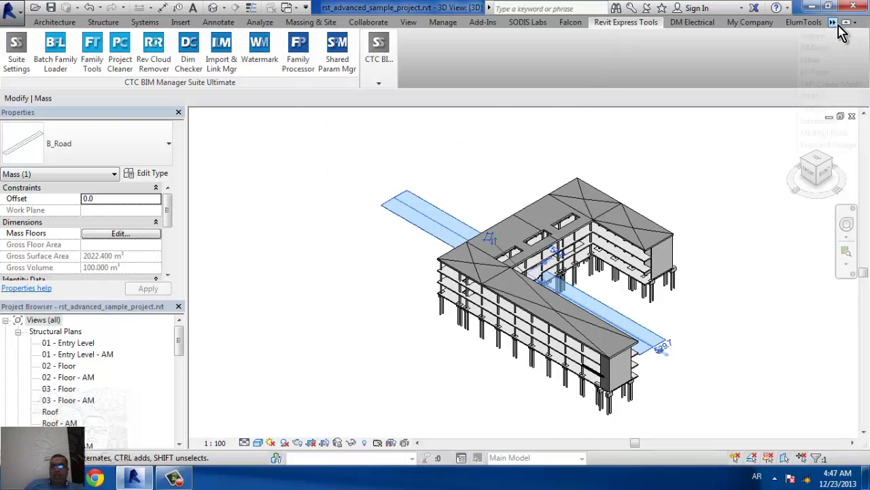
{"action": "left_click", "coordinate": [809, 120]}
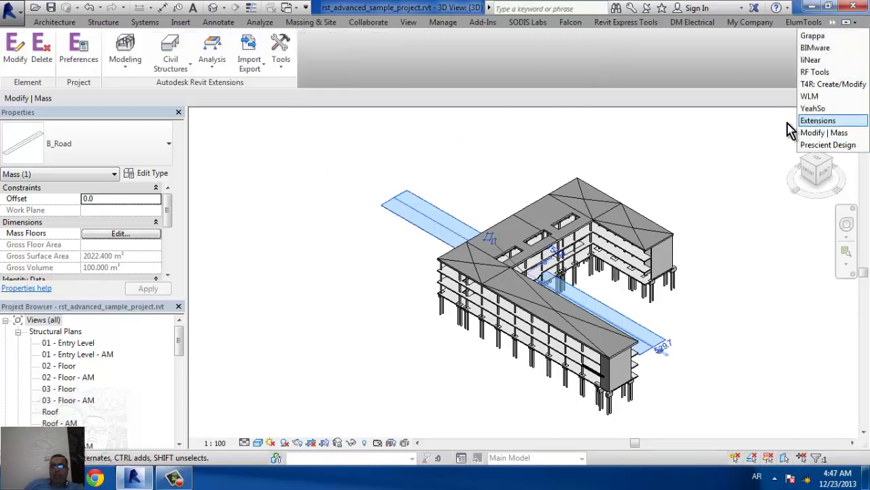
{"action": "left_click", "coordinate": [134, 76]}
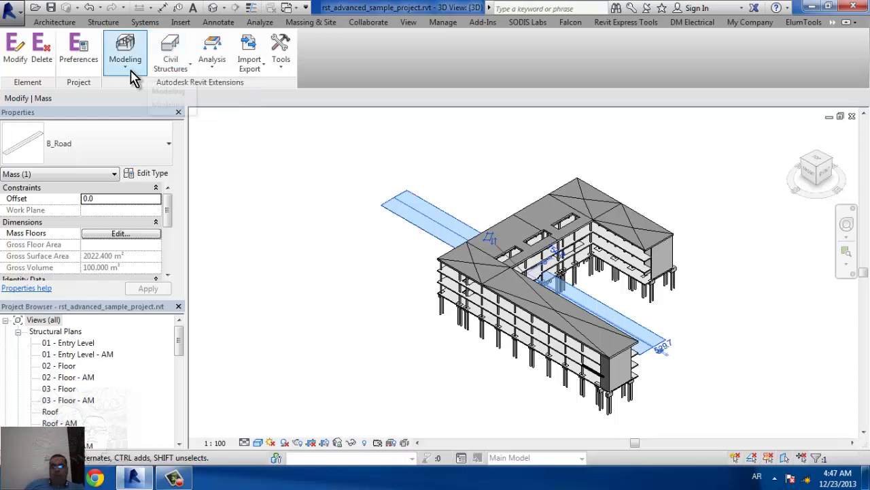
{"action": "left_click", "coordinate": [181, 72]}
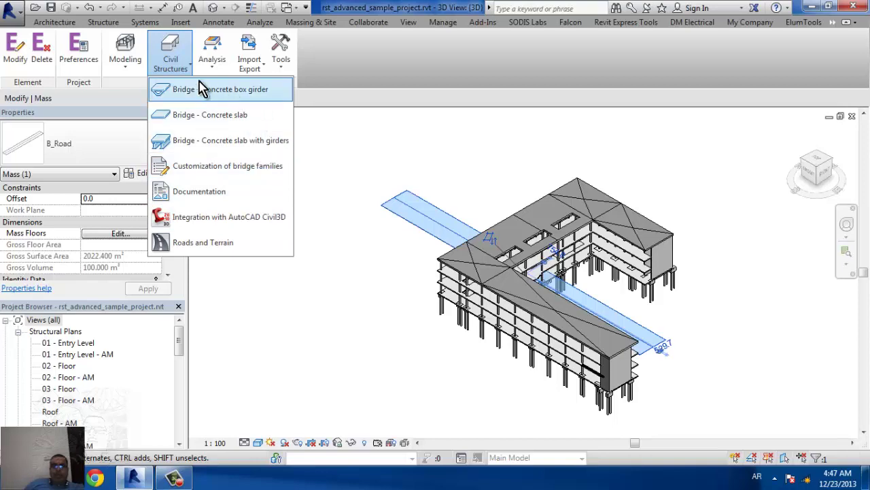
{"action": "left_click", "coordinate": [133, 71]}
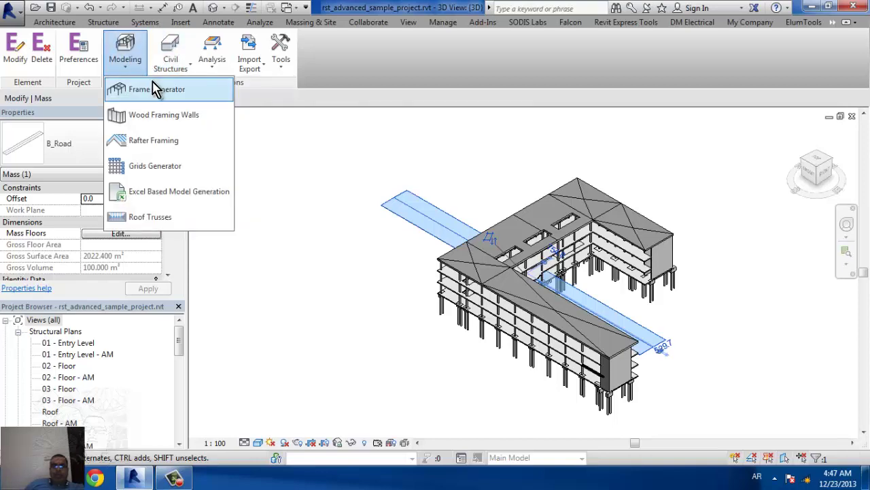
{"action": "left_click", "coordinate": [155, 89]}
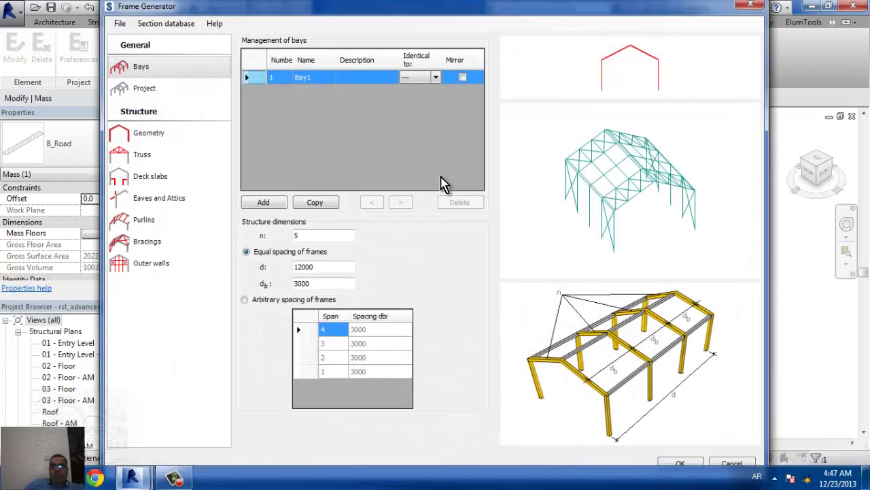
Show the Truss page for Bay1, with concrete rectangular chords on Metal - Steel - 345 MPa
{"action": "left_click", "coordinate": [183, 160]}
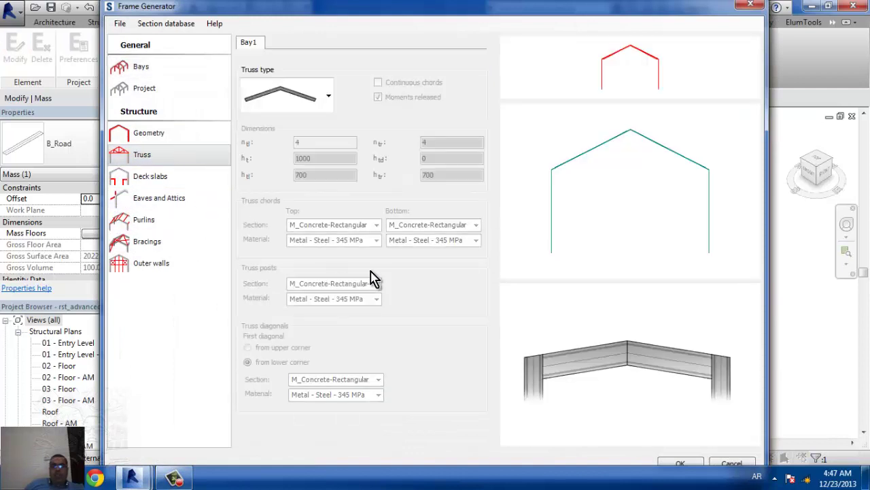